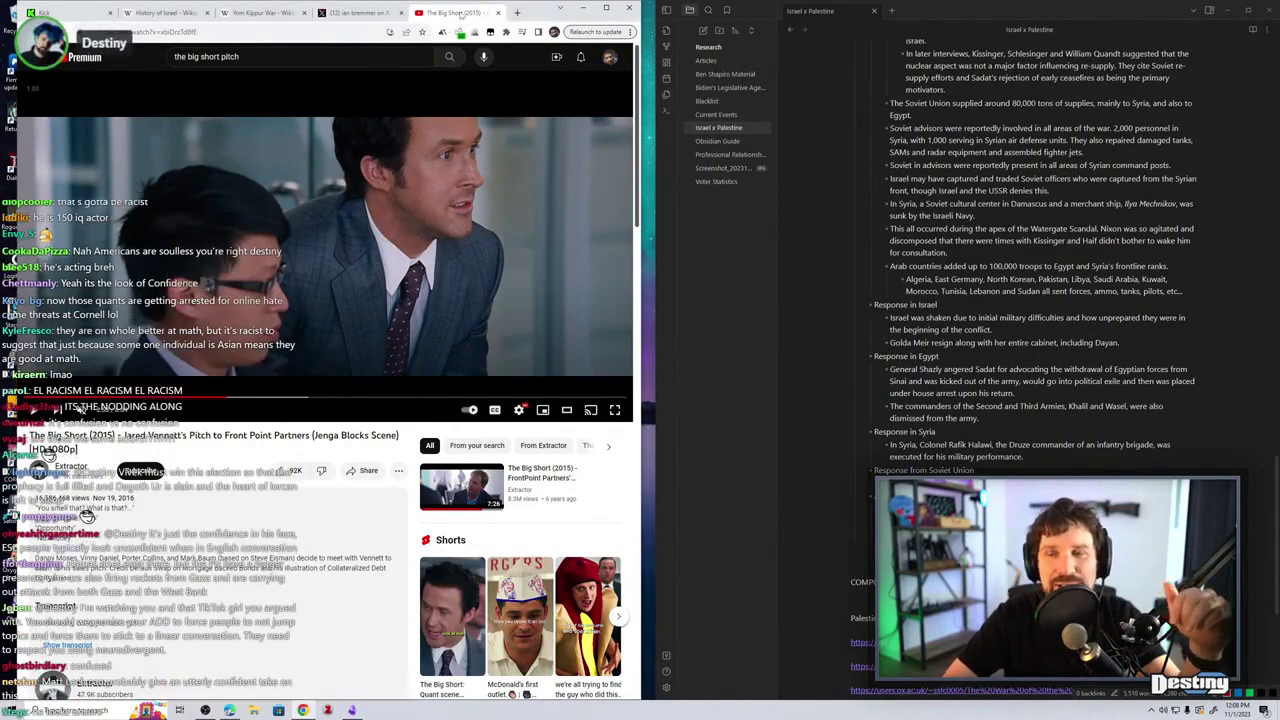
- Close the YouTube tab to reveal Ian Bremmer's X post calling the airstrike a war crime
{"action": "key", "text": "ctrl+w"}
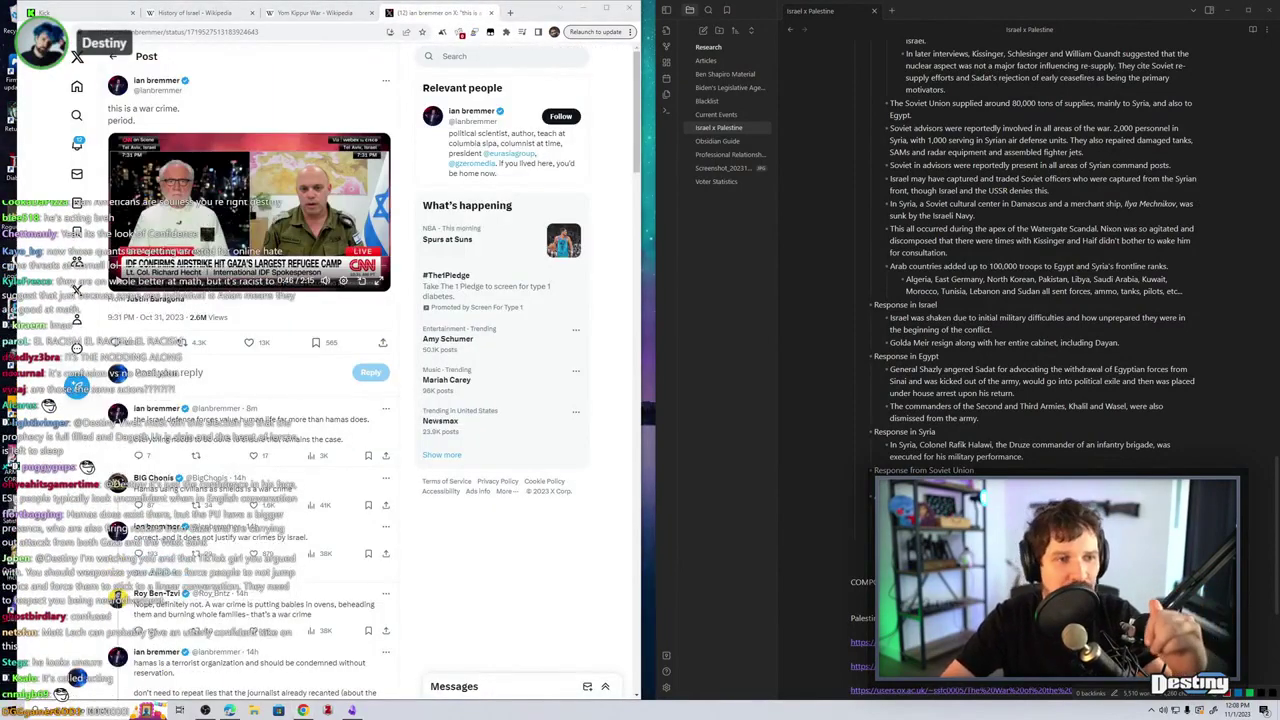